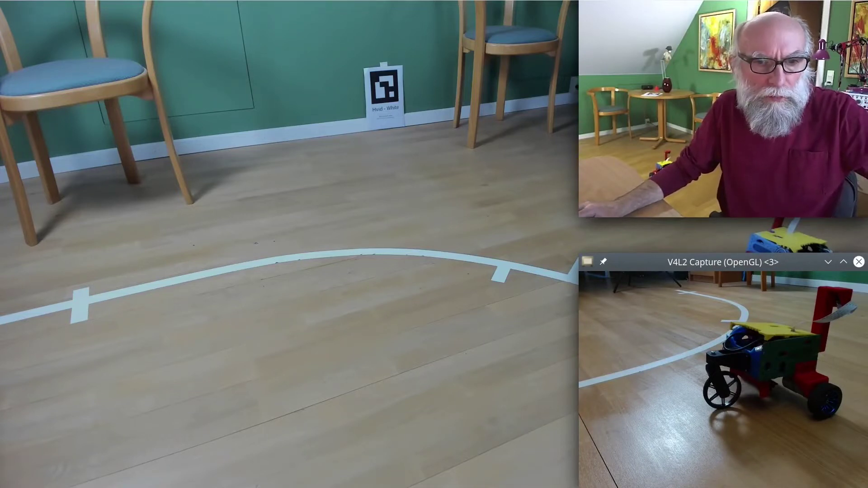
Bring the Firefox window into view and load the wiki from its bare address rsewiki.elektro.dtu.dk.
{"action": "left_click_drag", "start_coordinate": [136, 479], "coordinate": [411, 20]}
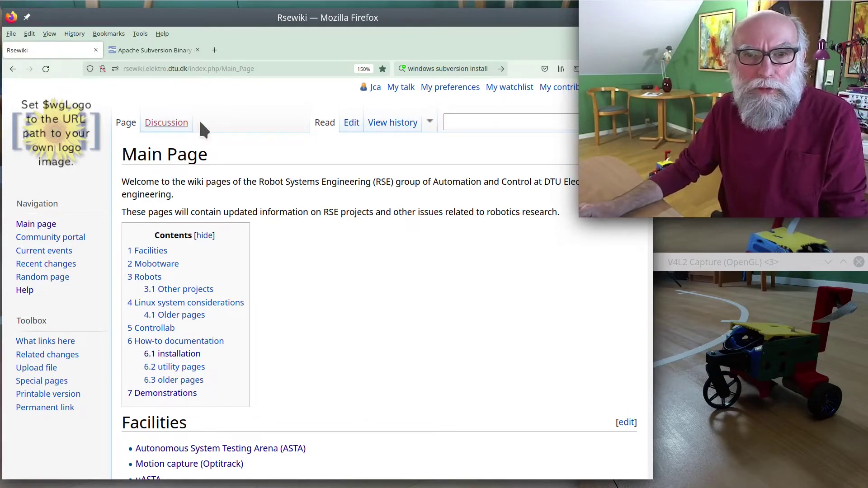
{"action": "left_click_drag", "start_coordinate": [124, 68], "coordinate": [182, 70]}
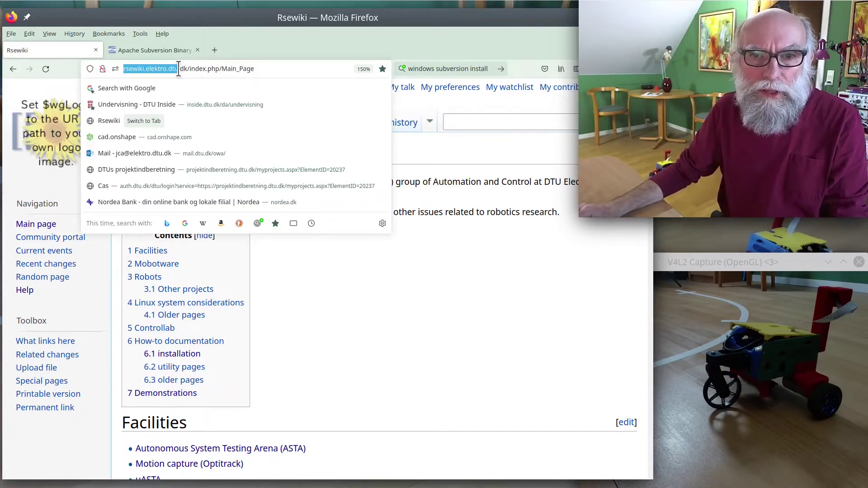
{"action": "left_click_drag", "start_coordinate": [181, 68], "coordinate": [188, 68]}
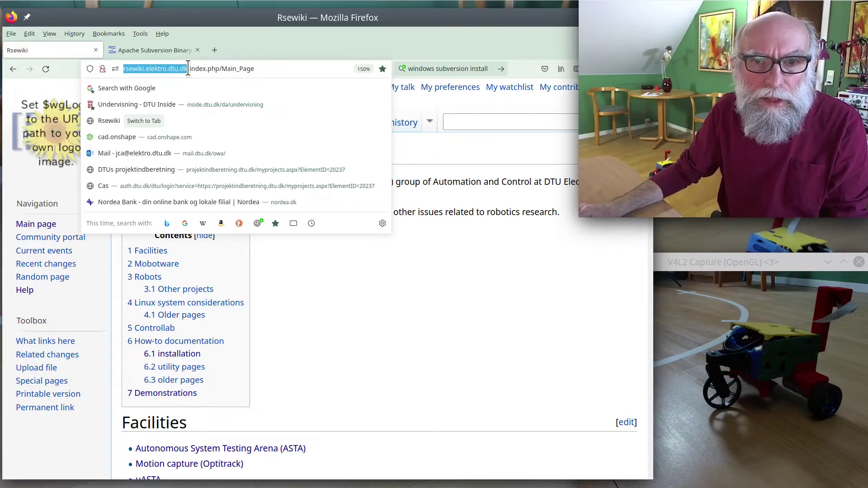
{"action": "left_click", "coordinate": [198, 69]}
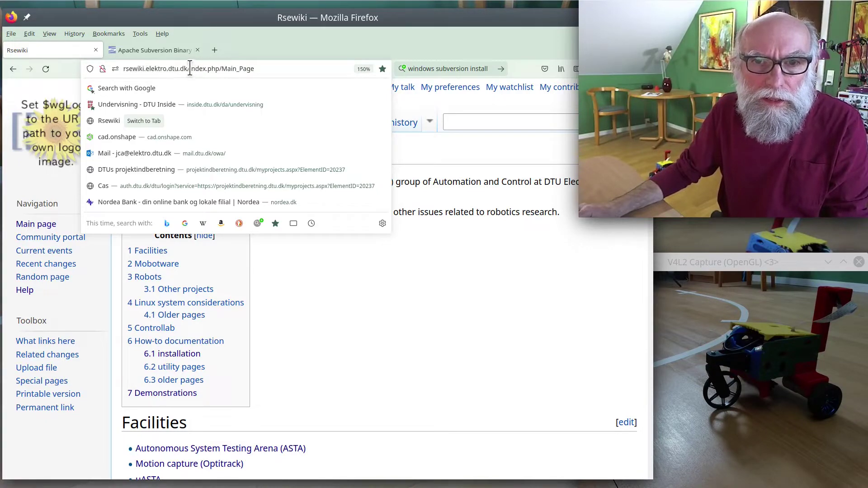
{"action": "left_click_drag", "start_coordinate": [190, 69], "coordinate": [291, 71]}
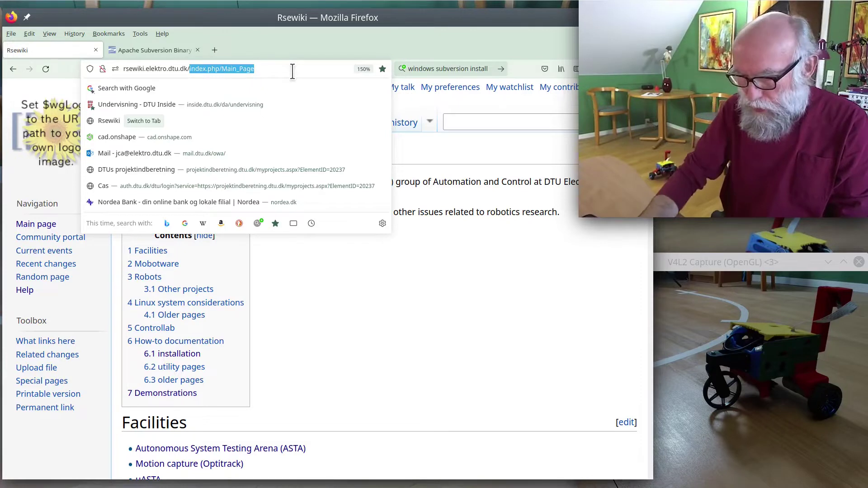
{"action": "key", "text": "BackSpace"}
{"action": "key", "text": "Return"}
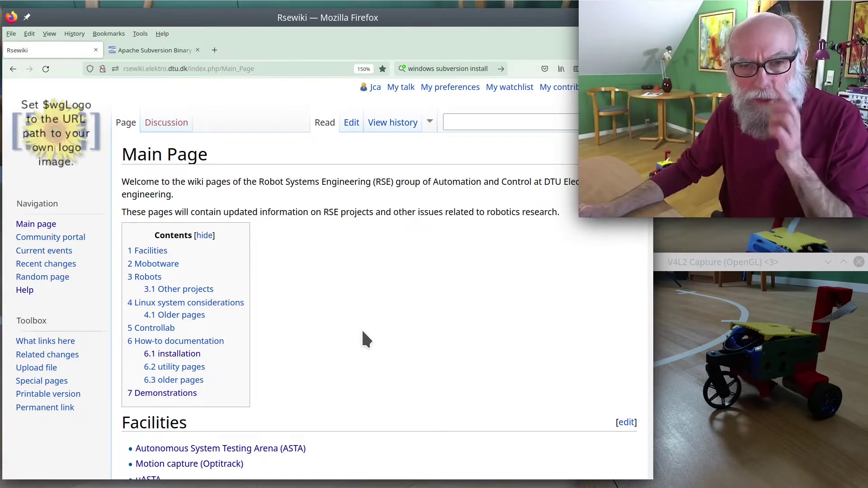
Open the robobot page from the Robots section of the wiki's main page.
{"action": "scroll", "coordinate": [364, 334], "scroll_direction": "down", "scroll_amount": 2}
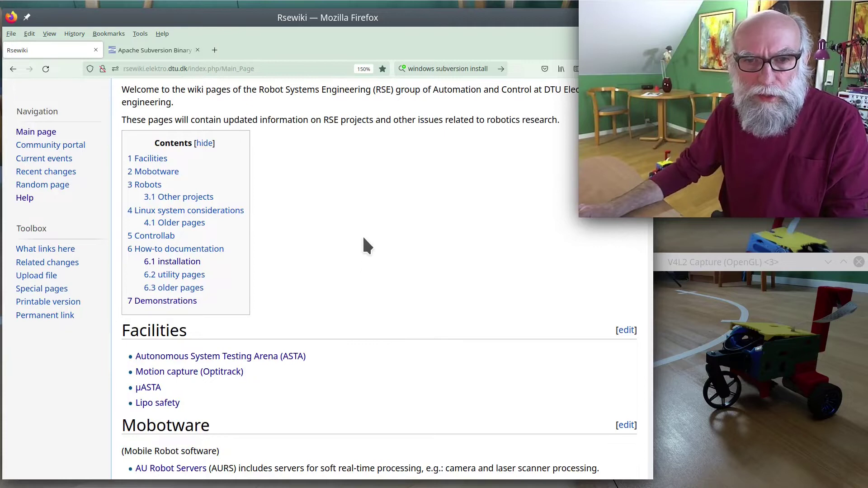
{"action": "scroll", "coordinate": [362, 244], "scroll_direction": "up", "scroll_amount": 2}
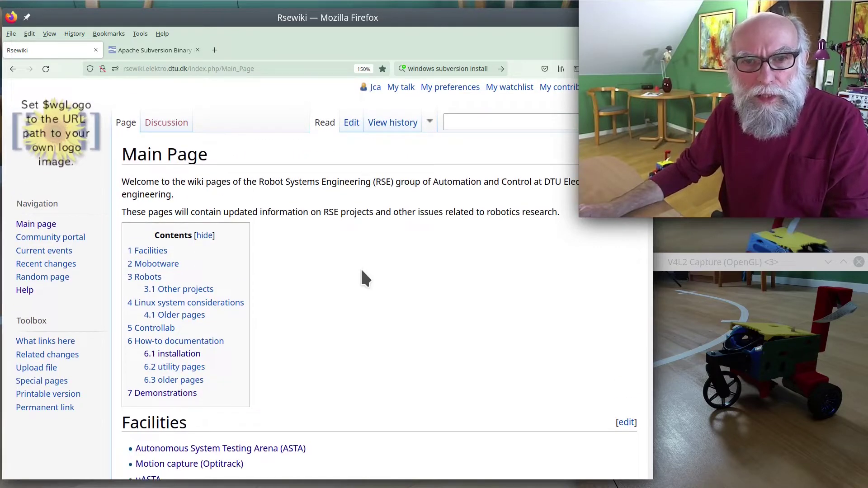
{"action": "scroll", "coordinate": [347, 285], "scroll_direction": "down", "scroll_amount": 4}
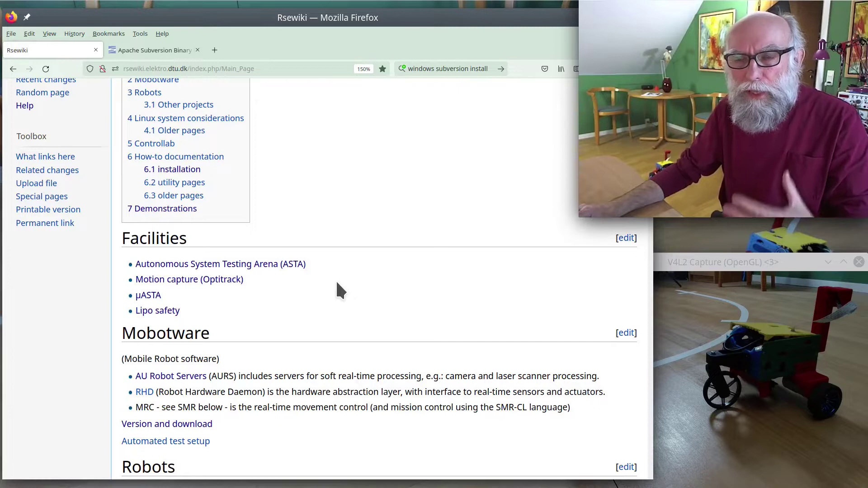
{"action": "scroll", "coordinate": [337, 283], "scroll_direction": "down", "scroll_amount": 3}
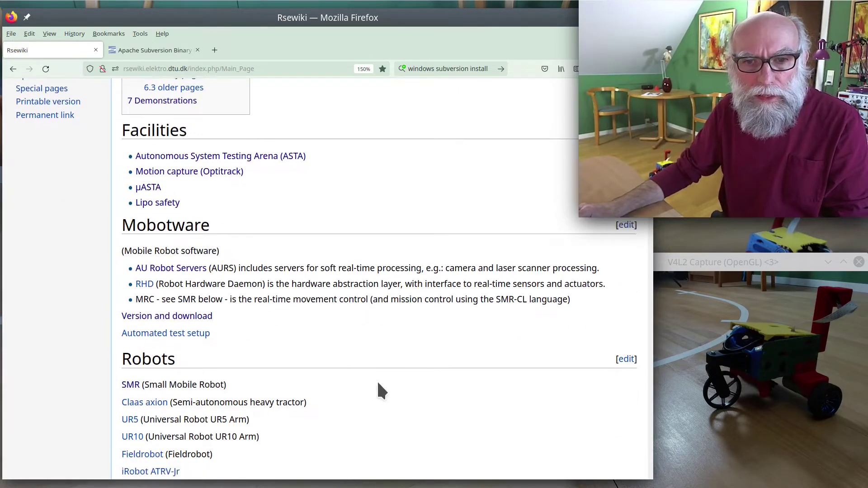
{"action": "scroll", "coordinate": [379, 361], "scroll_direction": "down", "scroll_amount": 3}
{"action": "scroll", "coordinate": [373, 312], "scroll_direction": "down", "scroll_amount": 3}
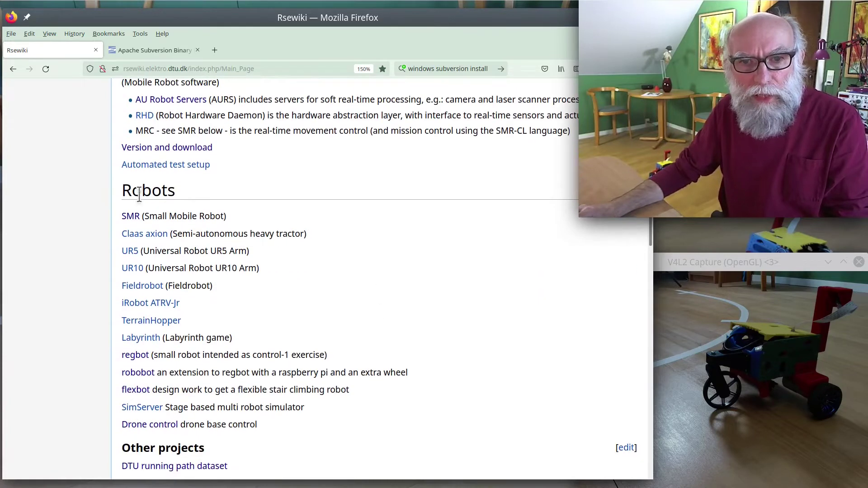
{"action": "scroll", "coordinate": [434, 287], "scroll_direction": "down", "scroll_amount": 3}
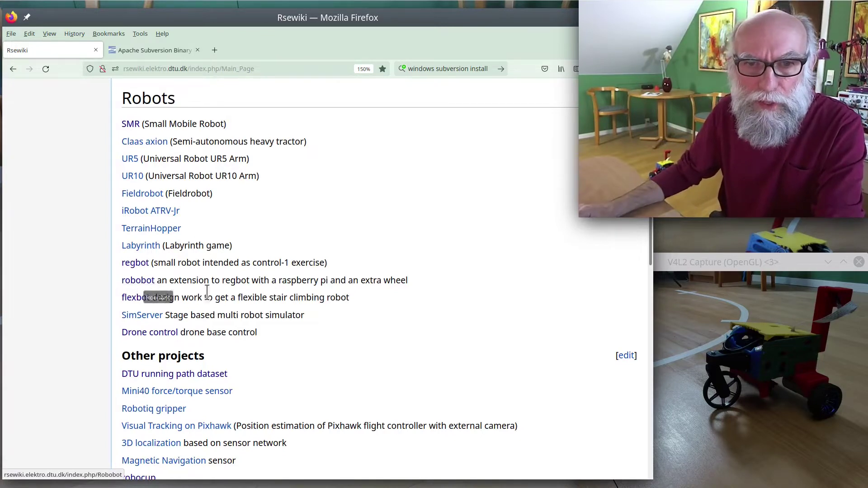
{"action": "left_click", "coordinate": [131, 282]}
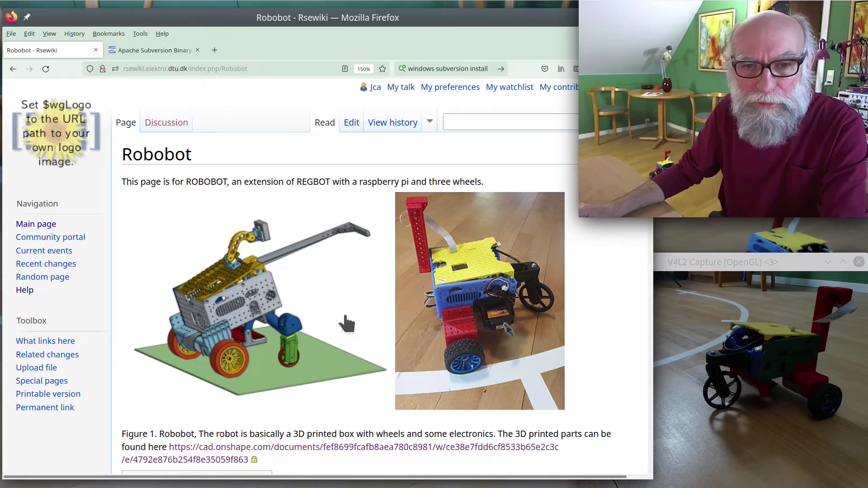
Open the Regbot GUI page from the Installation instructions section of the Robobot page.
{"action": "scroll", "coordinate": [319, 324], "scroll_direction": "down", "scroll_amount": 5}
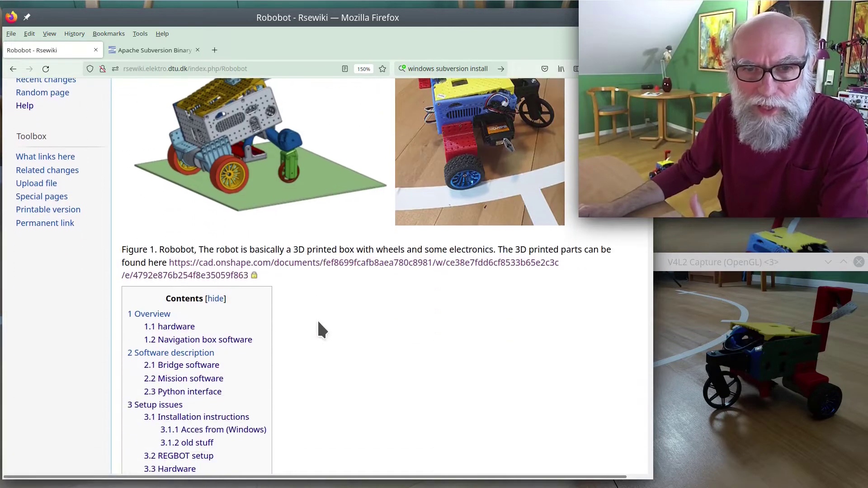
{"action": "scroll", "coordinate": [318, 322], "scroll_direction": "down", "scroll_amount": 3}
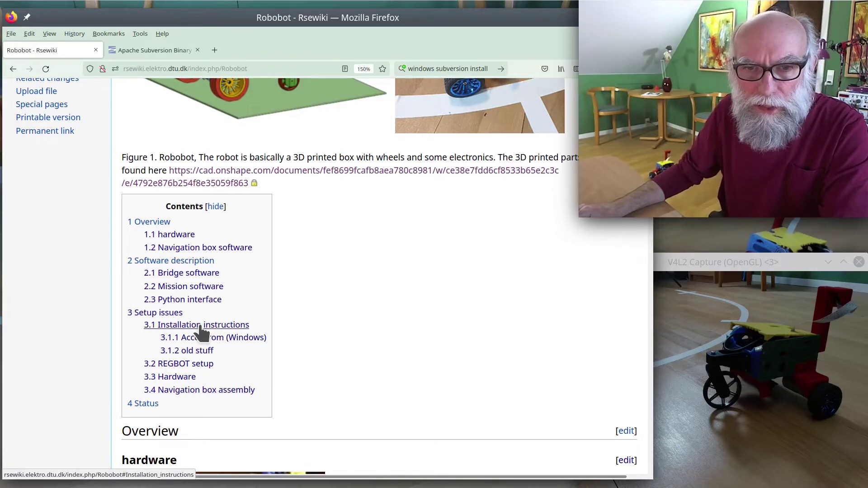
{"action": "scroll", "coordinate": [431, 296], "scroll_direction": "down", "scroll_amount": 12}
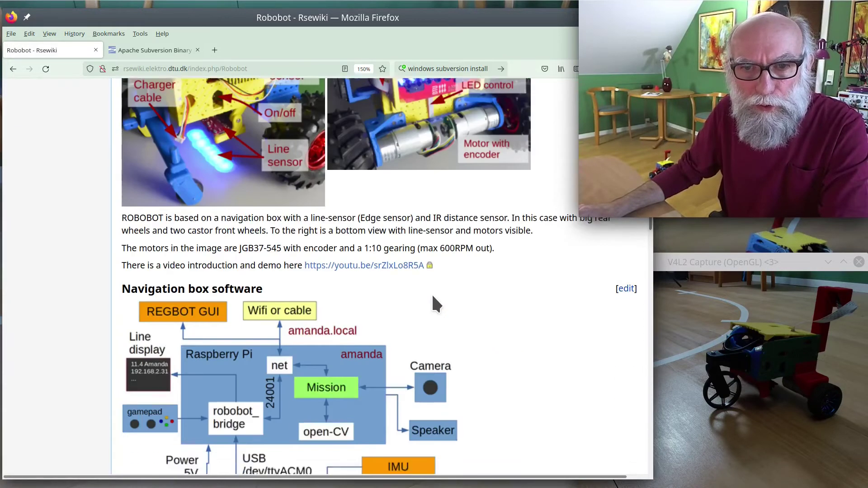
{"action": "scroll", "coordinate": [431, 293], "scroll_direction": "down", "scroll_amount": 16}
{"action": "scroll", "coordinate": [433, 303], "scroll_direction": "down", "scroll_amount": 9}
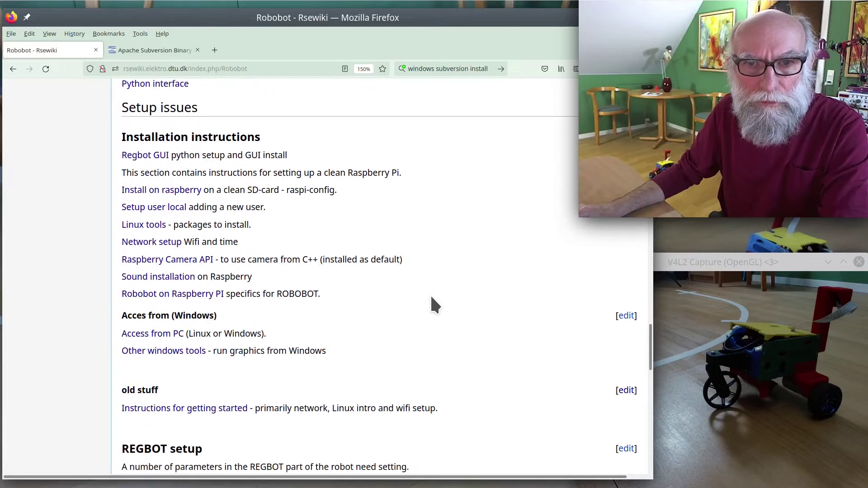
{"action": "left_click", "coordinate": [142, 156]}
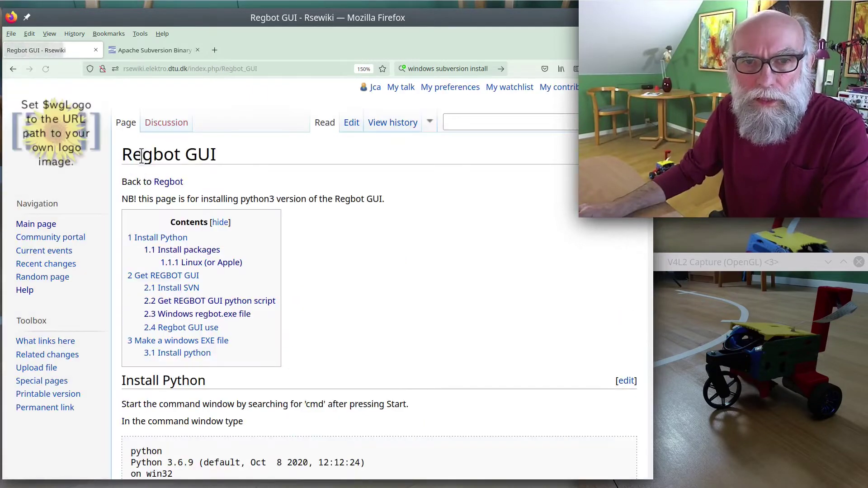
Read the Install Python and Install packages instructions, including the Python version check and the pip install commands.
{"action": "scroll", "coordinate": [398, 290], "scroll_direction": "down", "scroll_amount": 2}
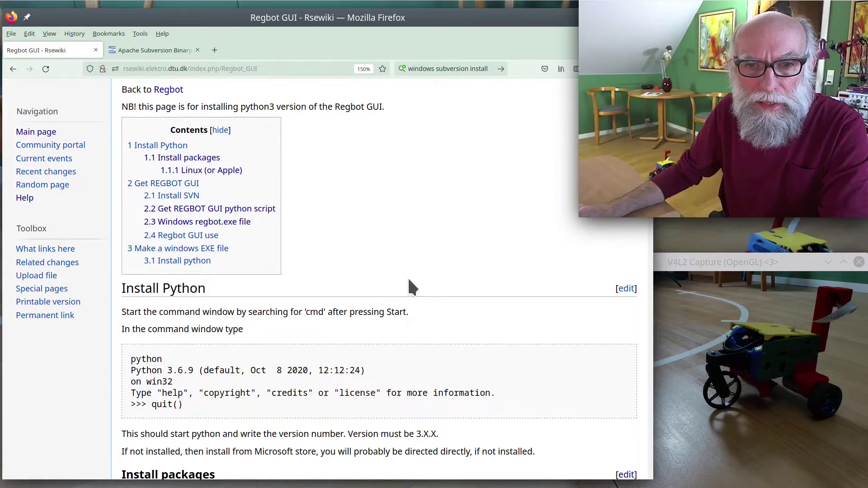
{"action": "scroll", "coordinate": [410, 282], "scroll_direction": "down", "scroll_amount": 2}
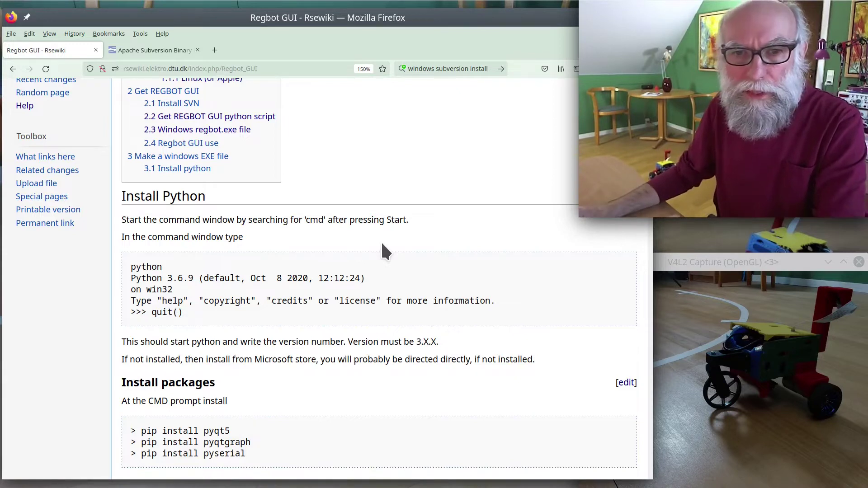
{"action": "scroll", "coordinate": [451, 258], "scroll_direction": "down", "scroll_amount": 2}
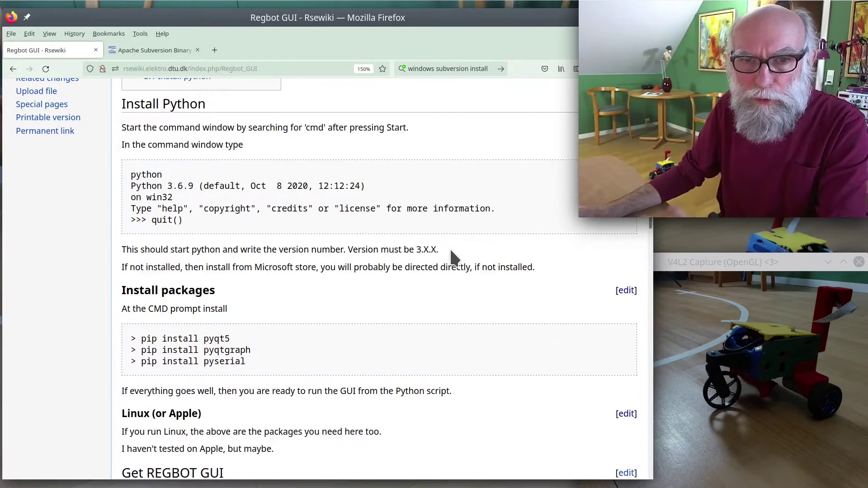
{"action": "scroll", "coordinate": [451, 257], "scroll_direction": "up", "scroll_amount": 2}
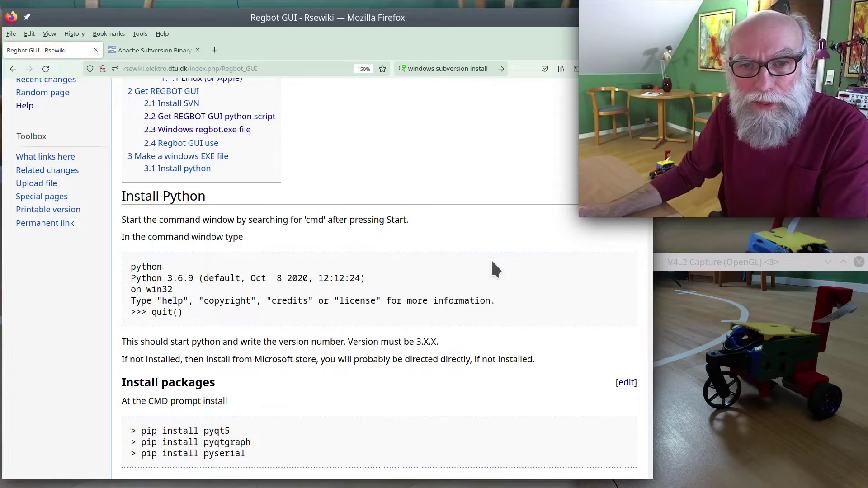
{"action": "scroll", "coordinate": [492, 262], "scroll_direction": "down", "scroll_amount": 3}
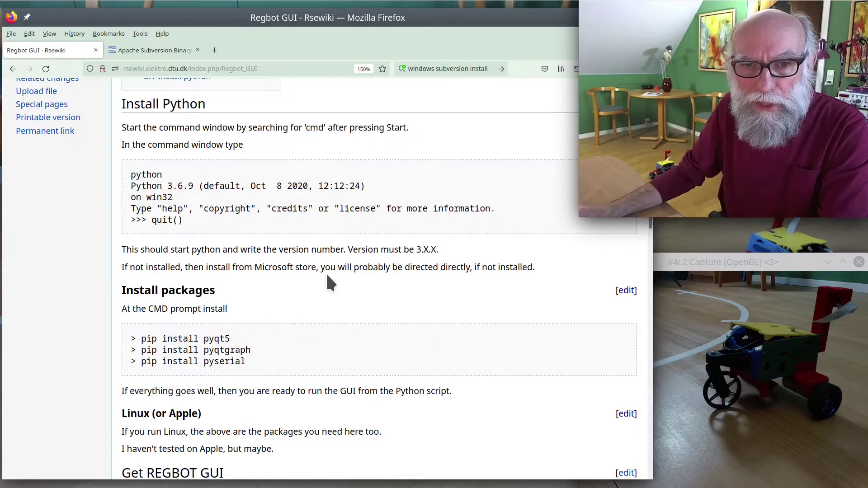
{"action": "scroll", "coordinate": [325, 272], "scroll_direction": "down", "scroll_amount": 2}
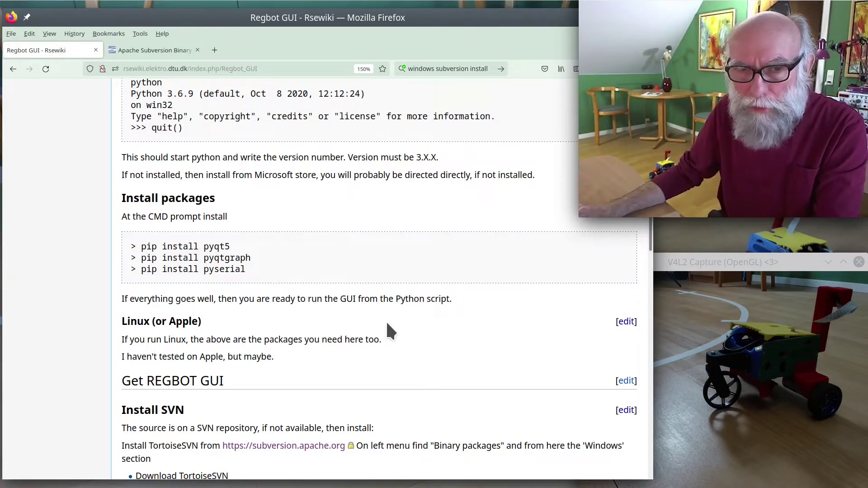
Examine the Get REGBOT GUI instructions covering SVN installation, the Python script checkout and the Windows regbot.exe file.
{"action": "scroll", "coordinate": [389, 316], "scroll_direction": "down", "scroll_amount": 2}
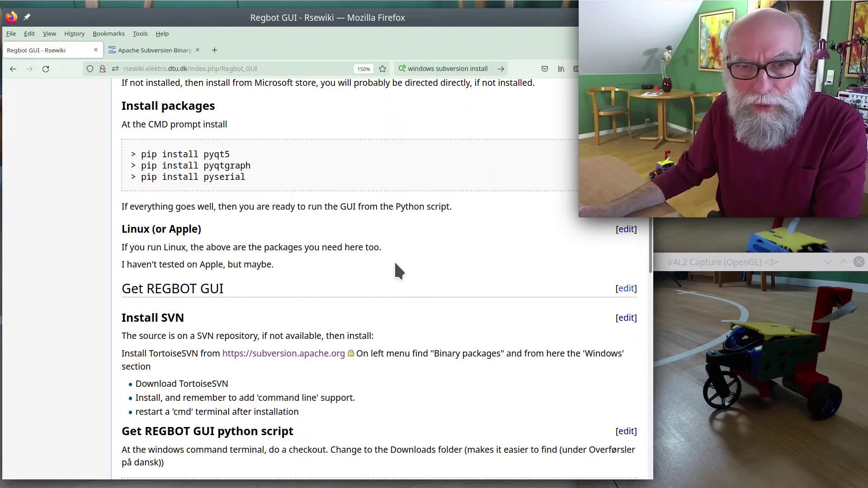
{"action": "scroll", "coordinate": [394, 259], "scroll_direction": "down", "scroll_amount": 2}
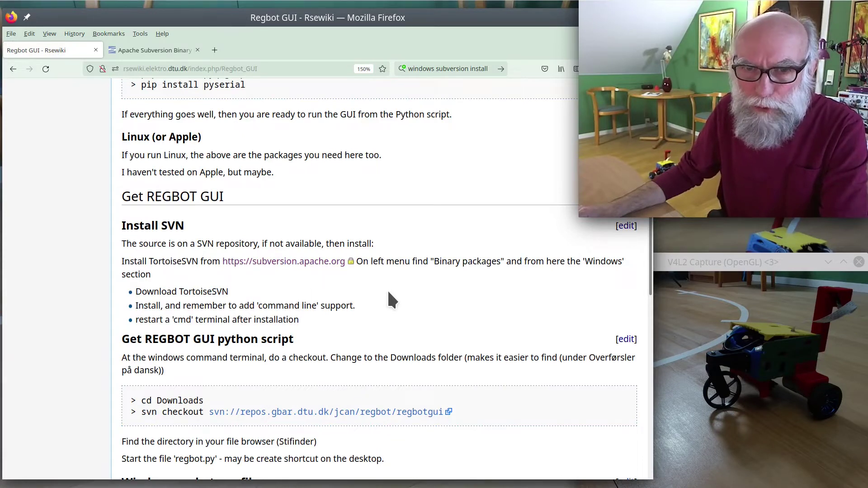
{"action": "scroll", "coordinate": [388, 293], "scroll_direction": "down", "scroll_amount": 2}
{"action": "scroll", "coordinate": [389, 294], "scroll_direction": "up", "scroll_amount": 2}
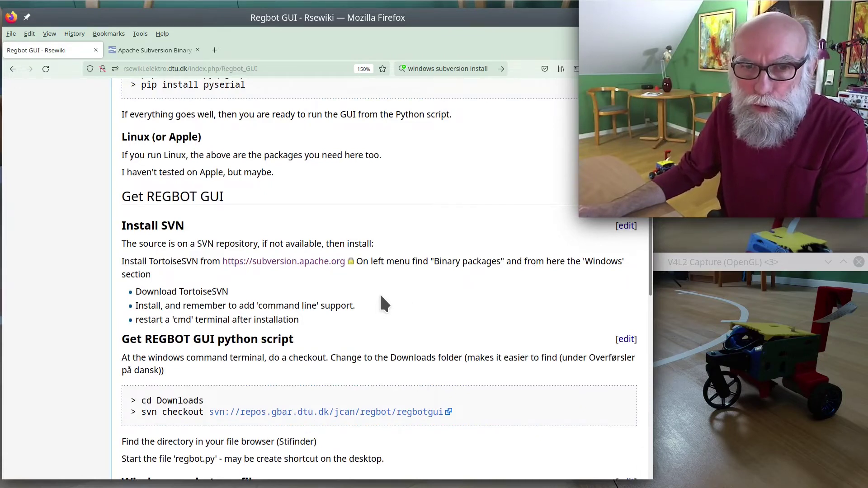
{"action": "scroll", "coordinate": [378, 293], "scroll_direction": "down", "scroll_amount": 2}
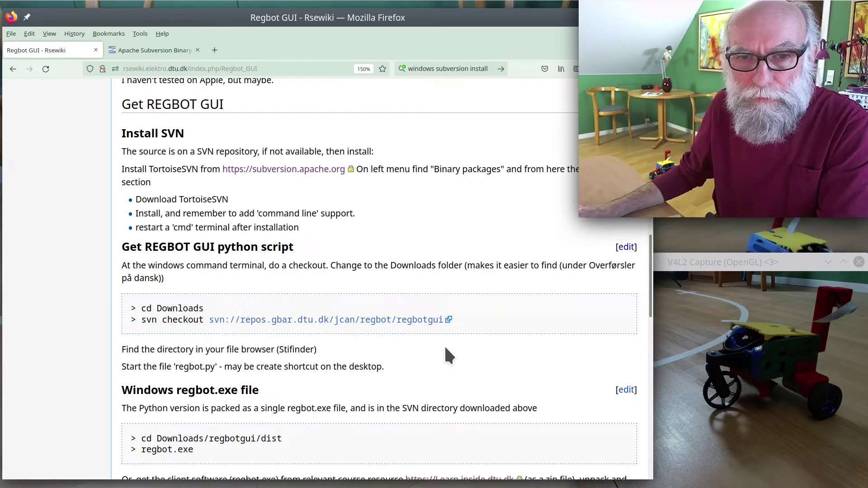
{"action": "scroll", "coordinate": [445, 348], "scroll_direction": "down", "scroll_amount": 2}
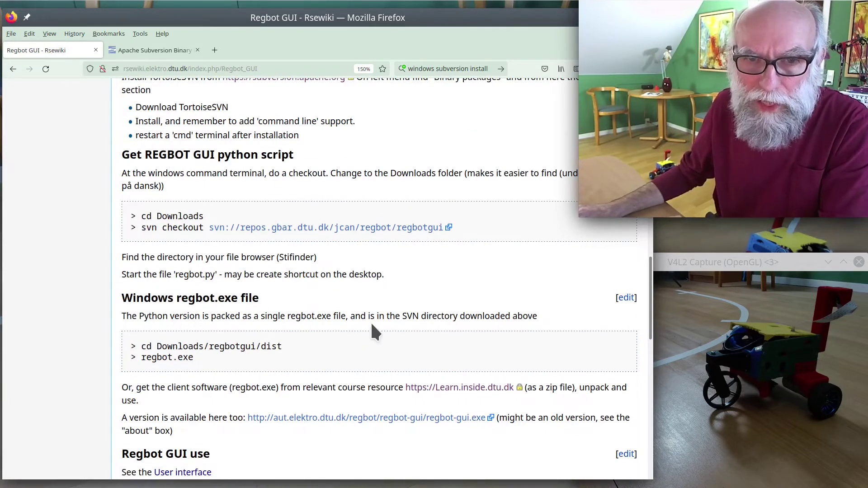
{"action": "scroll", "coordinate": [350, 354], "scroll_direction": "up", "scroll_amount": 2}
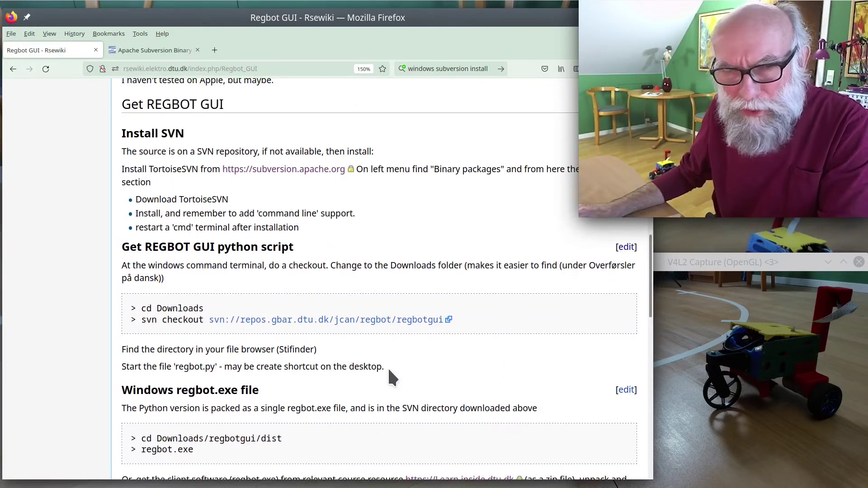
{"action": "scroll", "coordinate": [388, 376], "scroll_direction": "down", "scroll_amount": 2}
{"action": "scroll", "coordinate": [387, 377], "scroll_direction": "down", "scroll_amount": 4}
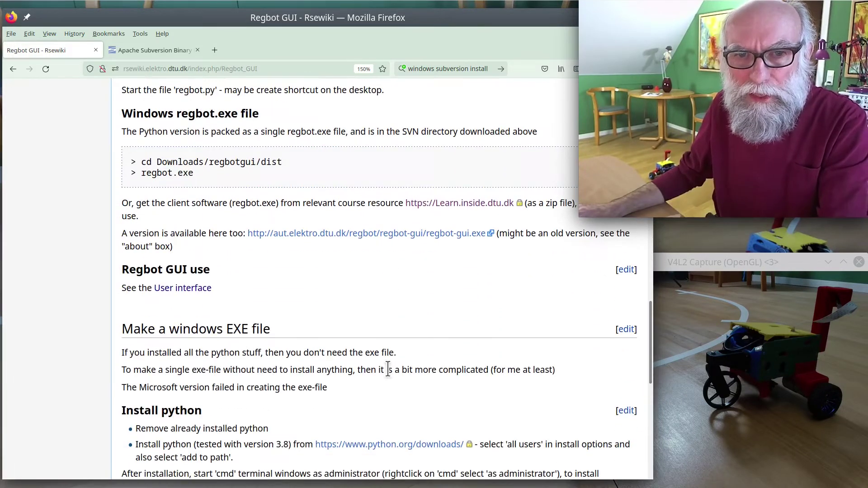
{"action": "scroll", "coordinate": [388, 367], "scroll_direction": "up", "scroll_amount": 6}
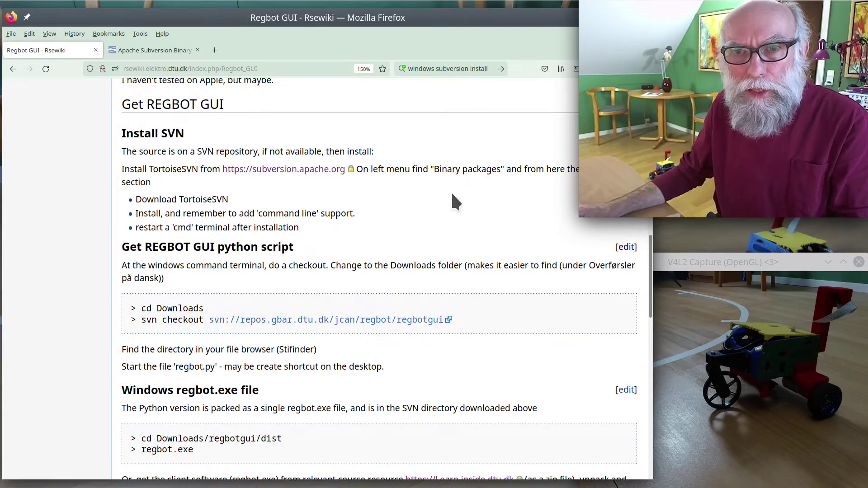
Clear the wiki browser window from the visible area and bring the Konsole terminal into view.
{"action": "left_click_drag", "start_coordinate": [497, 20], "coordinate": [0, 127]}
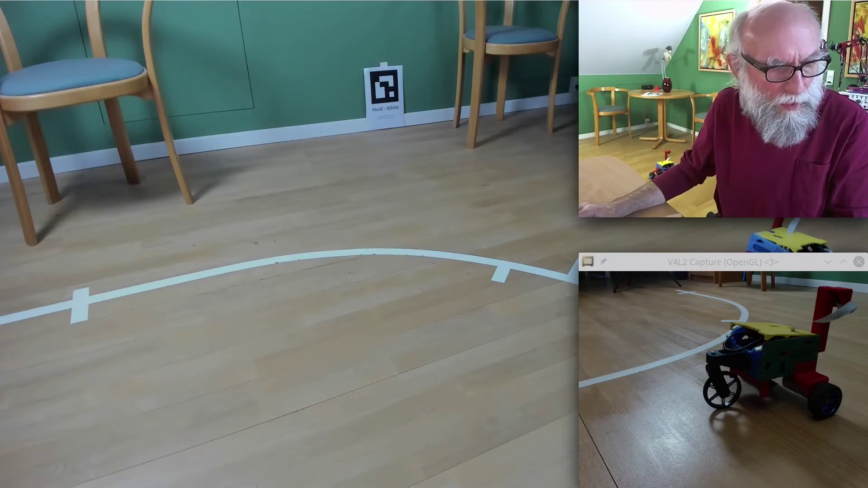
{"action": "key", "text": "alt+Tab"}
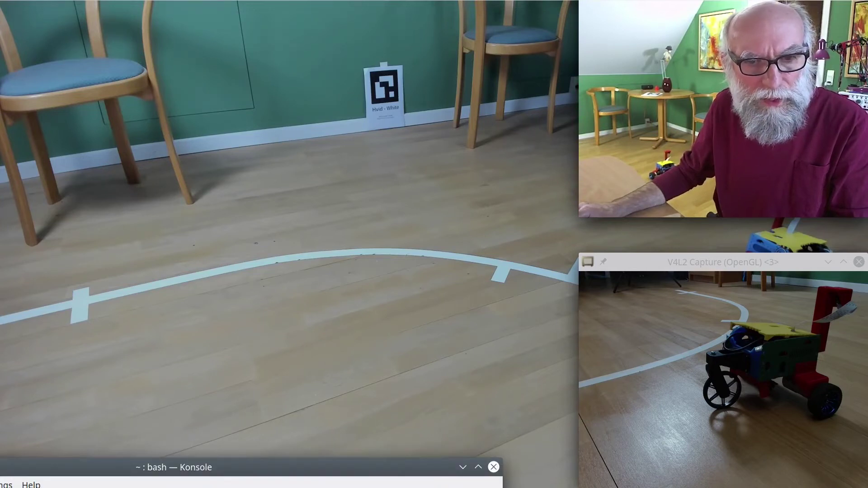
{"action": "key", "text": "alt+Tab"}
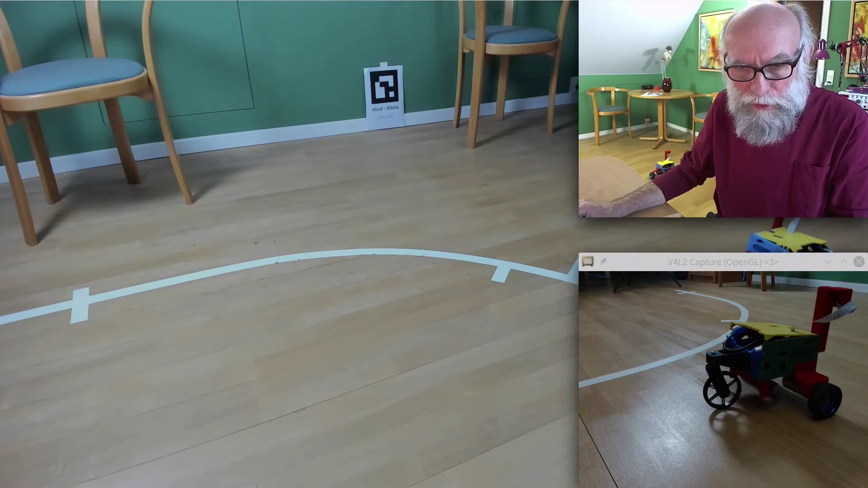
{"action": "key", "text": "alt+Tab"}
{"action": "left_click_drag", "start_coordinate": [398, 424], "coordinate": [425, 119]}
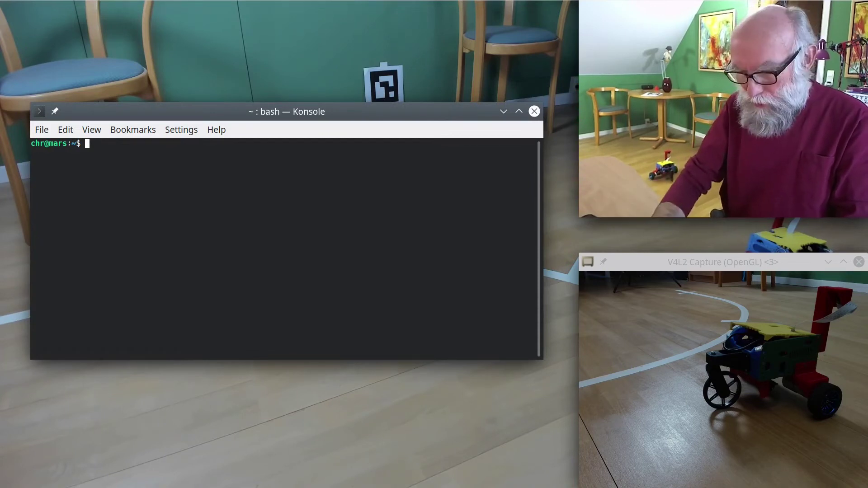
Change the terminal's working directory to regbotgui inside the regbot folder.
{"action": "key", "text": "Return"}
{"action": "key", "text": "Return"}
{"action": "key", "text": "Return"}
{"action": "type", "text": "cd regbot/"}
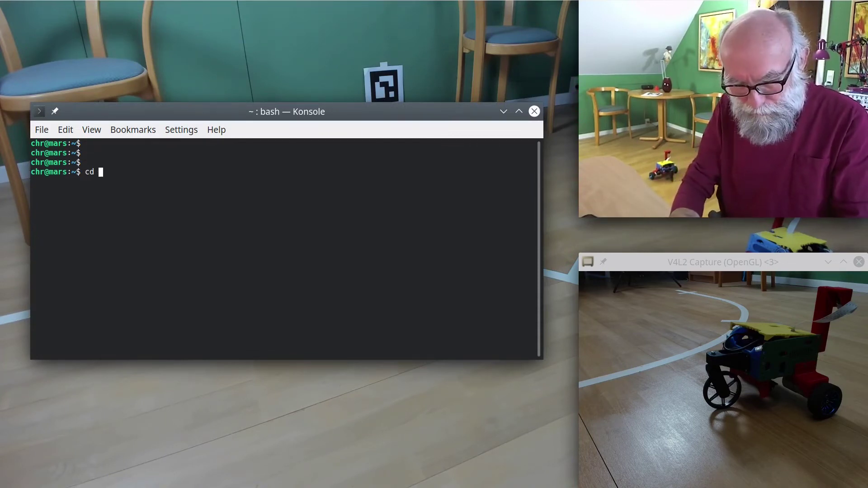
{"action": "type", "text": "reg"}
{"action": "key", "text": "BackSpace"}
{"action": "key", "text": "BackSpace"}
{"action": "key", "text": "BackSpace"}
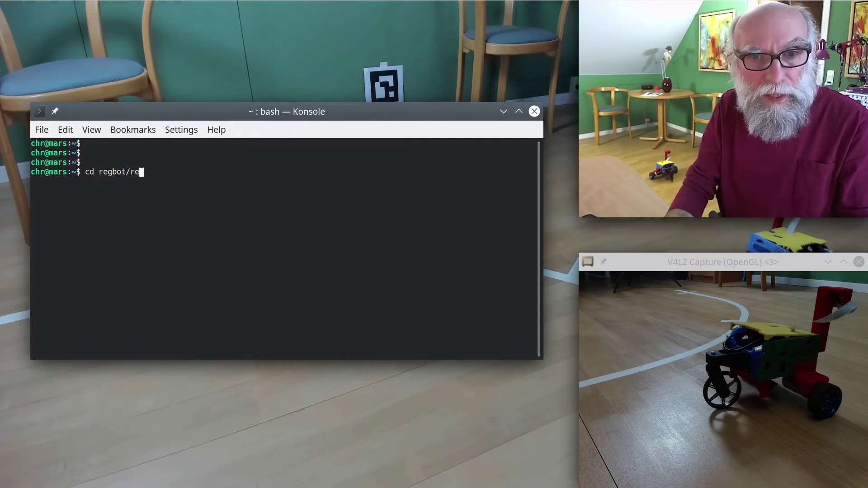
{"action": "key", "text": "Return"}
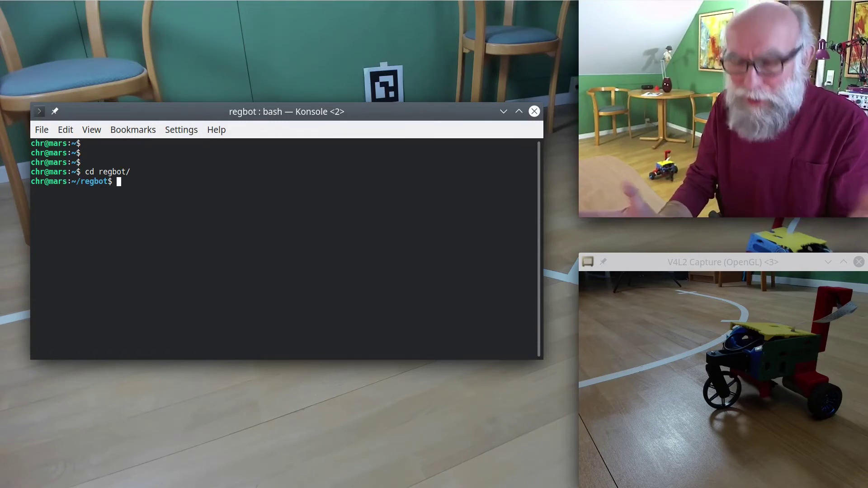
{"action": "type", "text": "cd"}
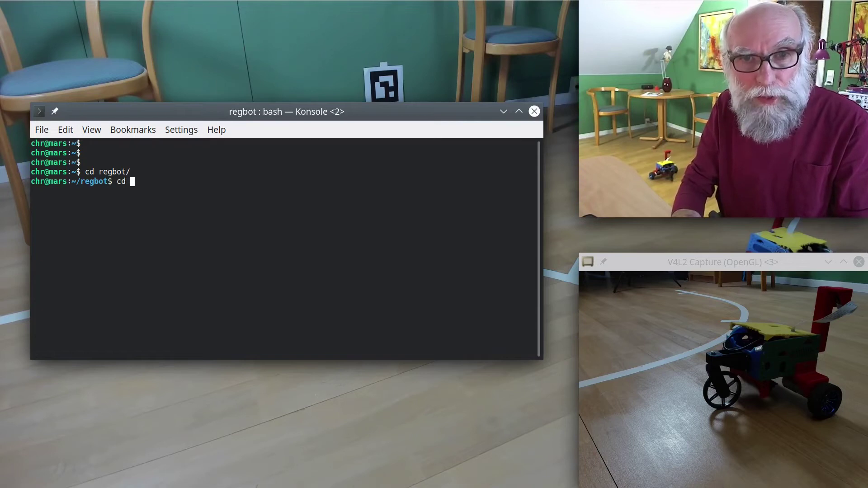
{"action": "type", "text": " regbotgui"}
{"action": "key", "text": "Return"}
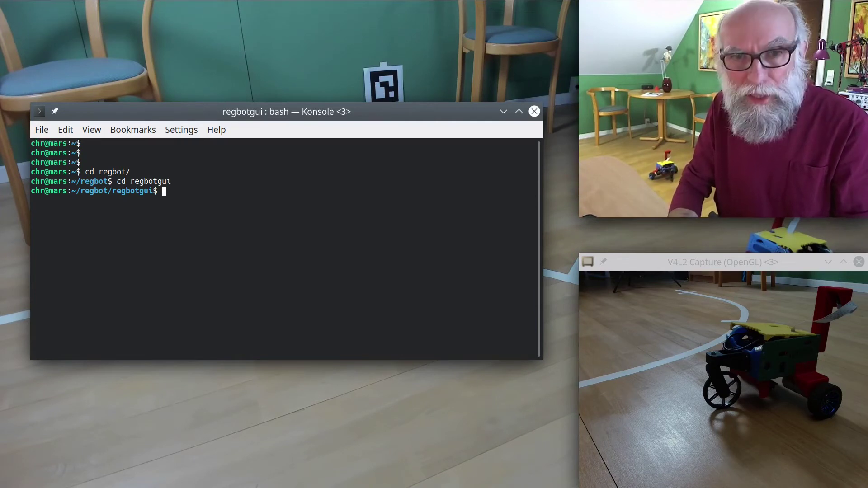
List the contents of the regbotgui folder in long format with ls -l.
{"action": "type", "text": "dir"}
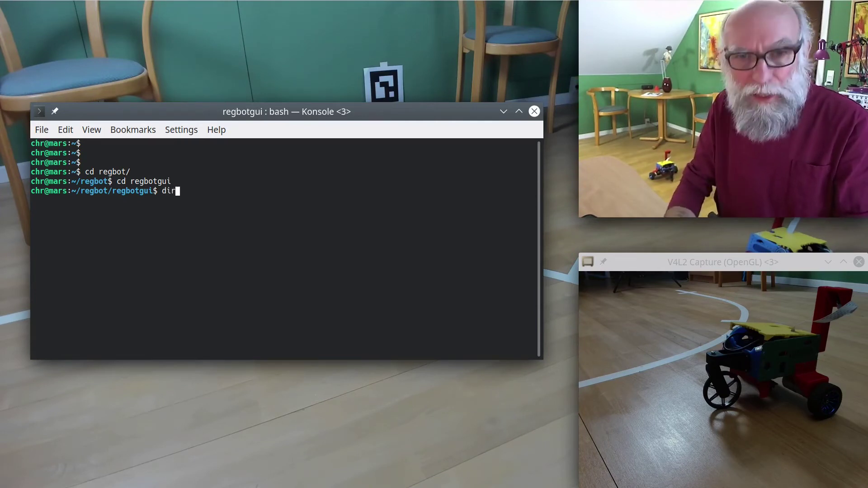
{"action": "key", "text": "BackSpace"}
{"action": "key", "text": "BackSpace"}
{"action": "key", "text": "BackSpace"}
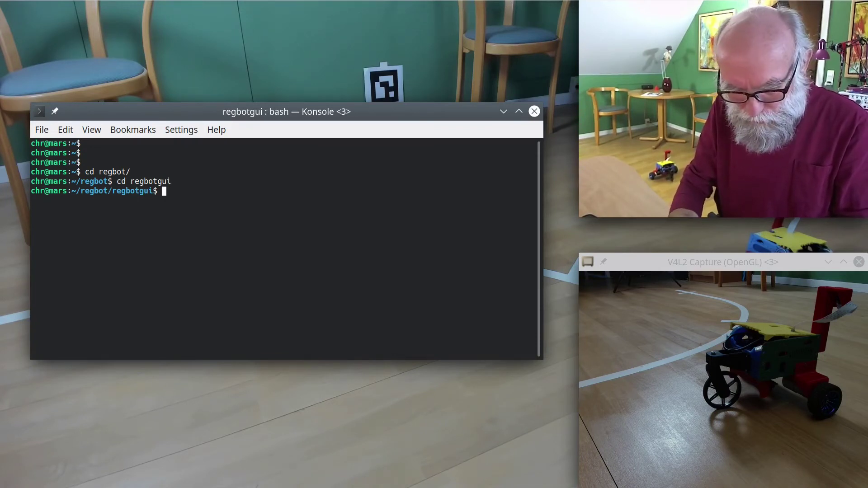
{"action": "type", "text": "ls -l"}
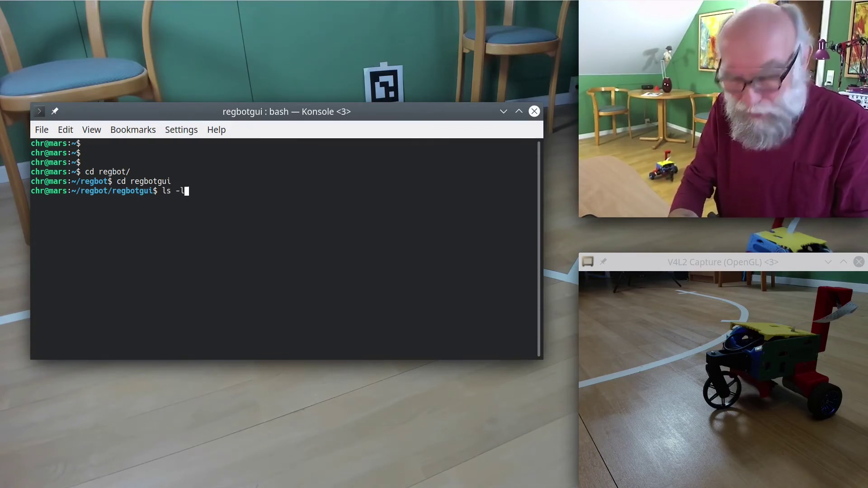
{"action": "key", "text": "Return"}
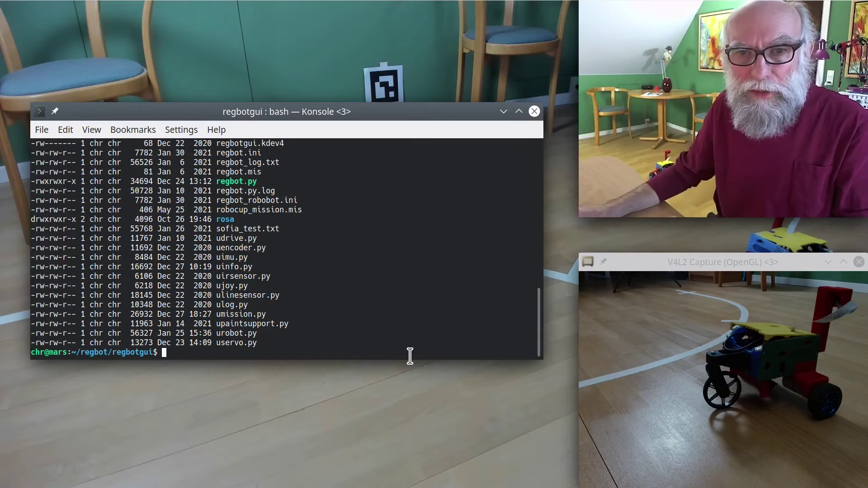
Look through the regbotgui file listing and highlight the regbot.py script.
{"action": "scroll", "coordinate": [405, 323], "scroll_direction": "up", "scroll_amount": 5}
{"action": "scroll", "coordinate": [405, 323], "scroll_direction": "up", "scroll_amount": 7}
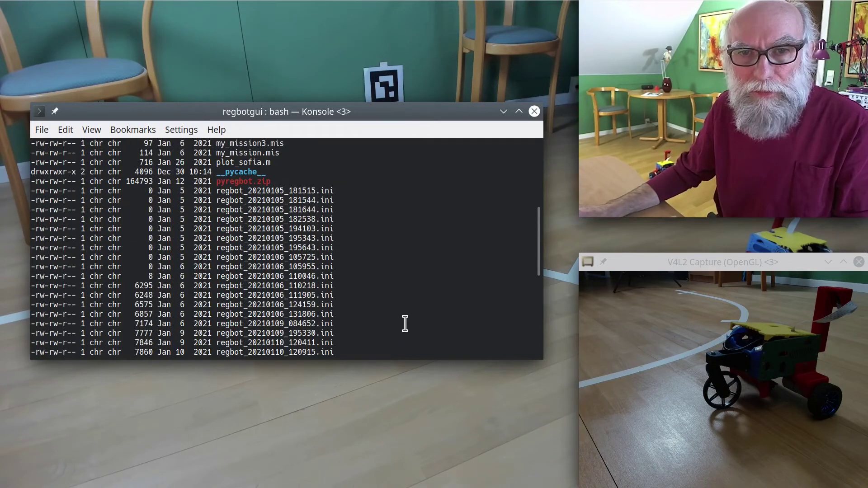
{"action": "scroll", "coordinate": [405, 323], "scroll_direction": "up", "scroll_amount": 4}
{"action": "scroll", "coordinate": [405, 323], "scroll_direction": "down", "scroll_amount": 12}
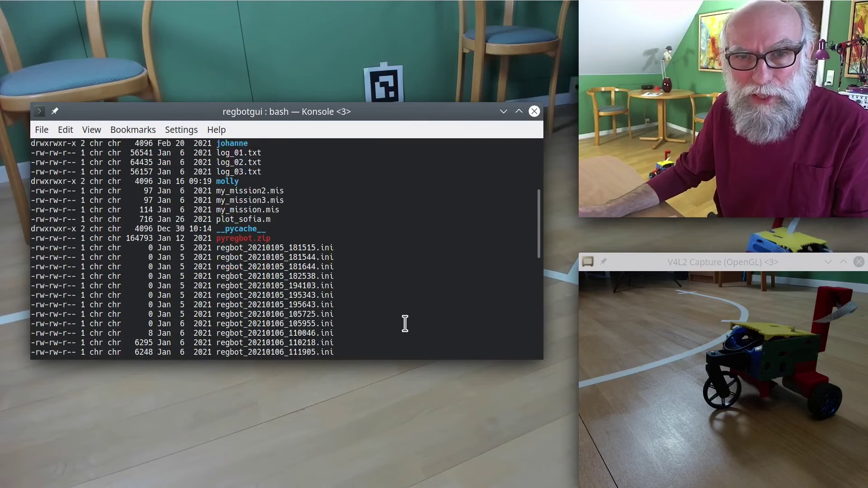
{"action": "scroll", "coordinate": [405, 323], "scroll_direction": "down", "scroll_amount": 3}
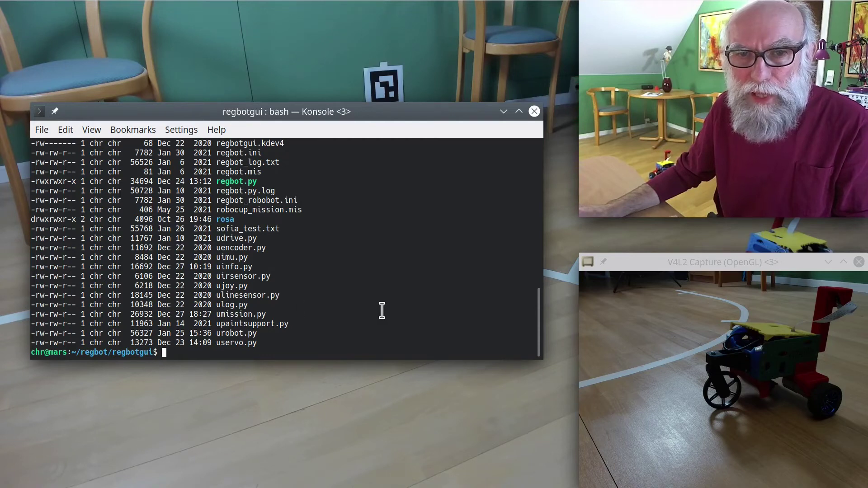
{"action": "scroll", "coordinate": [389, 310], "scroll_direction": "up", "scroll_amount": 3}
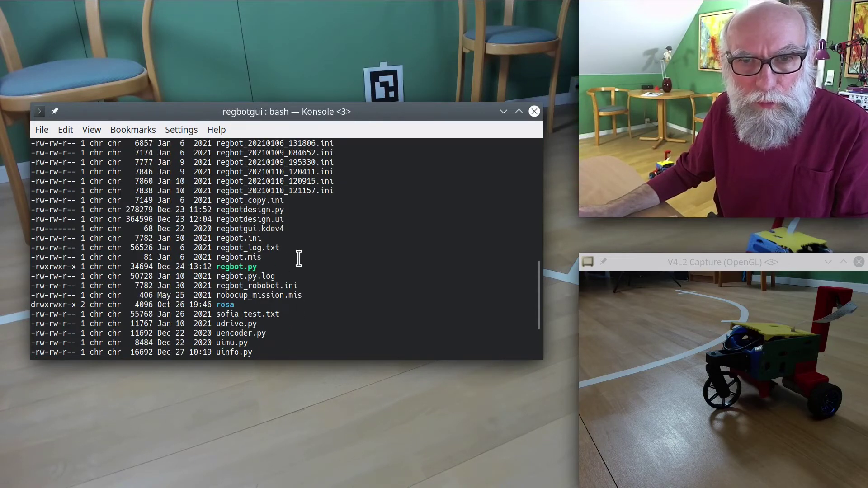
{"action": "scroll", "coordinate": [297, 257], "scroll_direction": "up", "scroll_amount": 9}
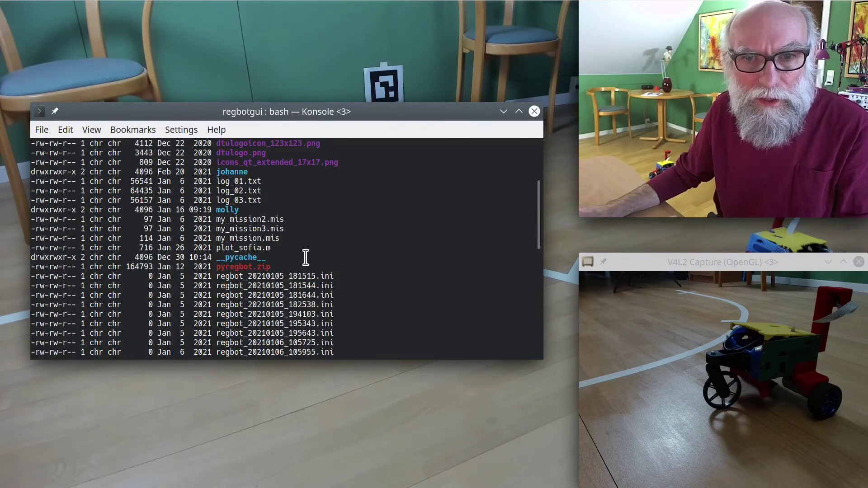
{"action": "scroll", "coordinate": [344, 264], "scroll_direction": "down", "scroll_amount": 8}
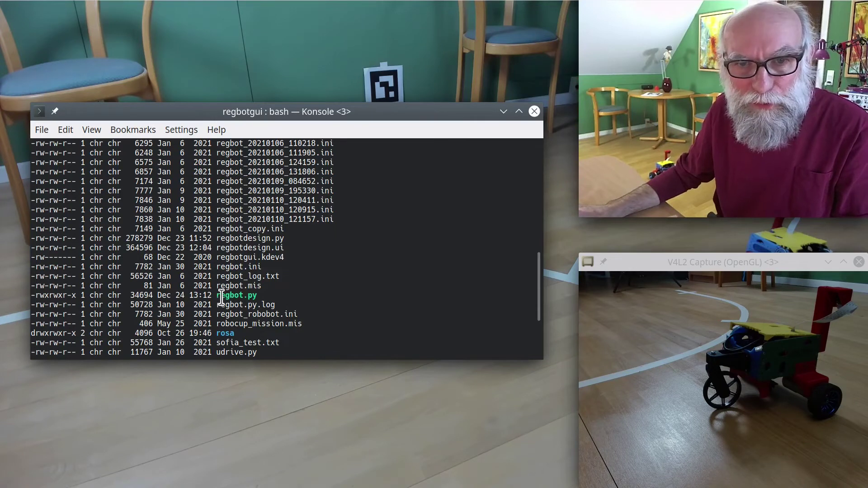
{"action": "left_click_drag", "start_coordinate": [216, 298], "coordinate": [244, 297]}
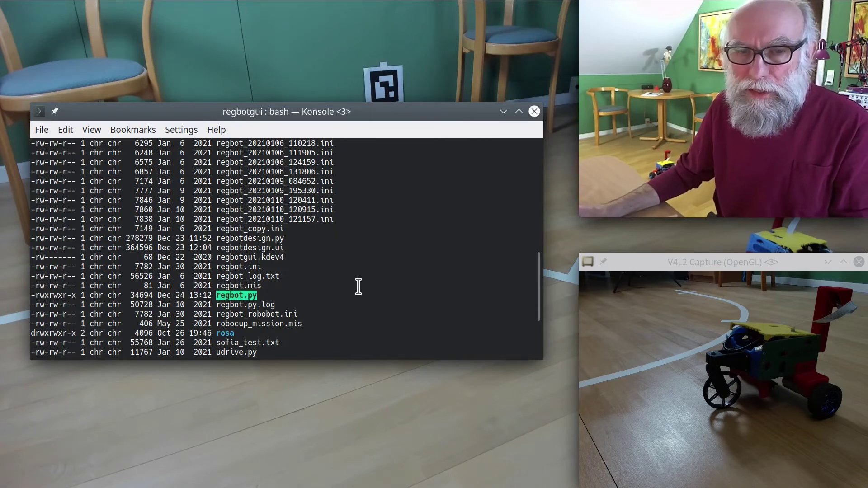
{"action": "left_click", "coordinate": [387, 291]}
Start the REGBOT GUI by running python regbot.py and bring its window fully into view.
{"action": "key", "text": "Return"}
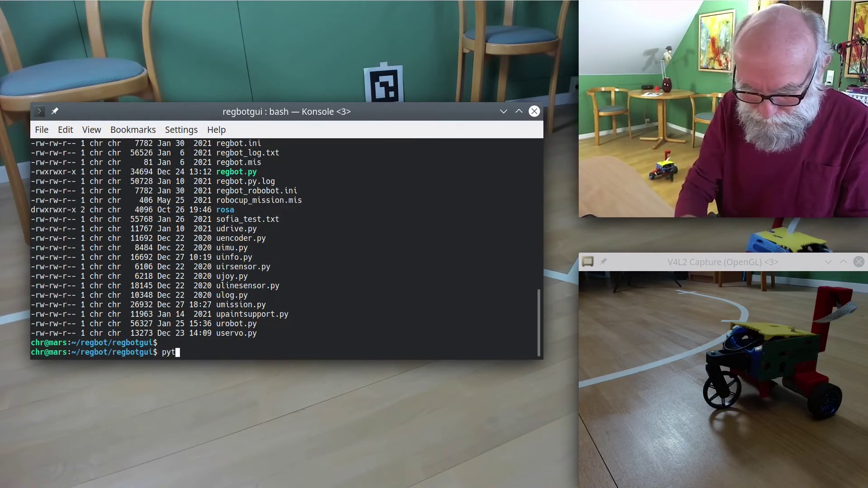
{"action": "type", "text": "python regbot.py"}
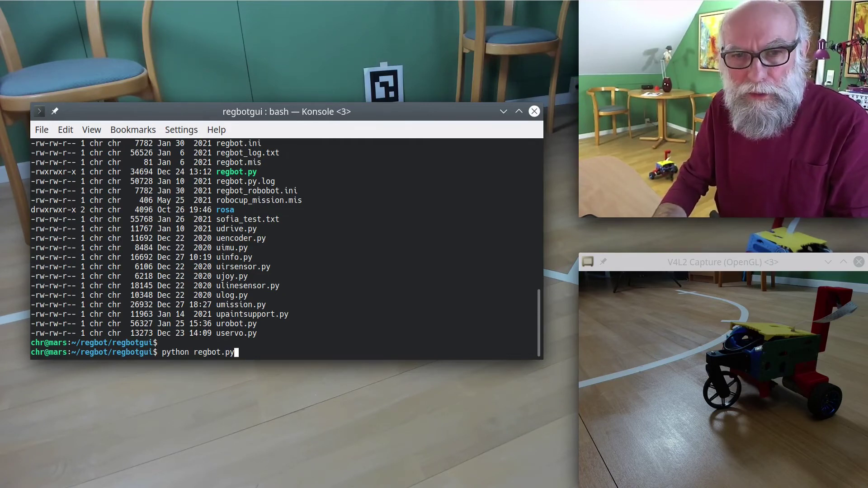
{"action": "key", "text": "Return"}
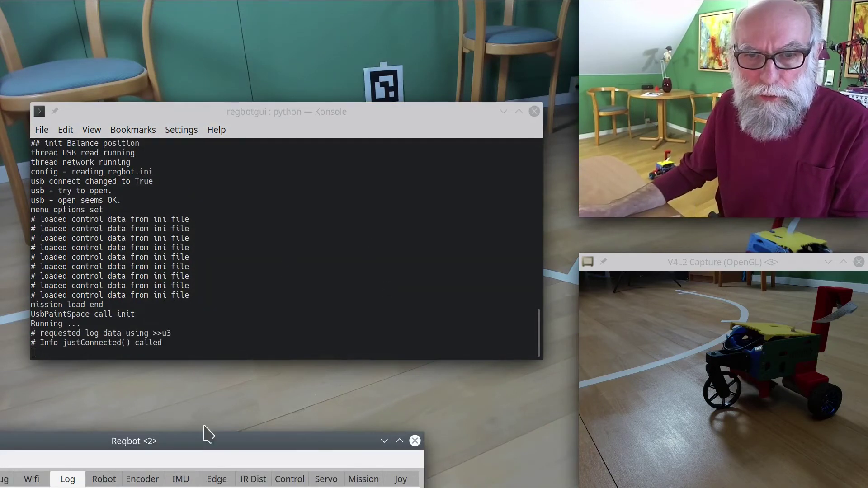
{"action": "left_click_drag", "start_coordinate": [203, 442], "coordinate": [371, 2]}
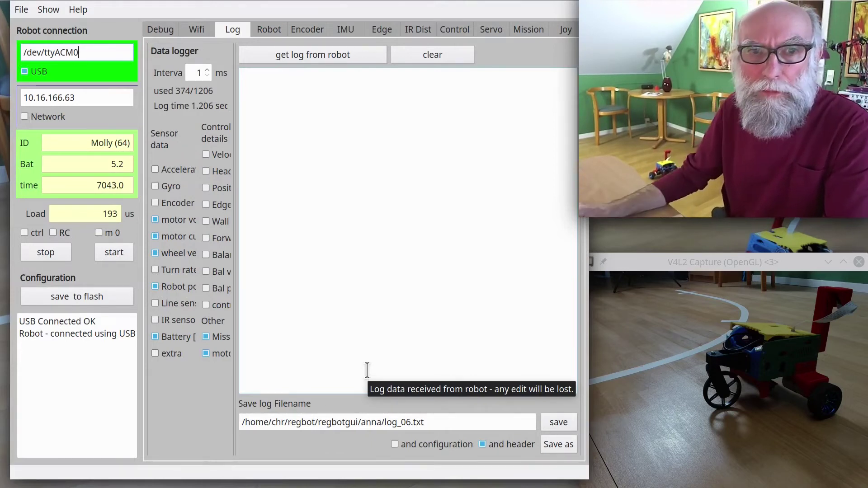
Disconnect the robot from USB and connect to it over the network at address 192.168.2.144.
{"action": "left_click", "coordinate": [38, 72]}
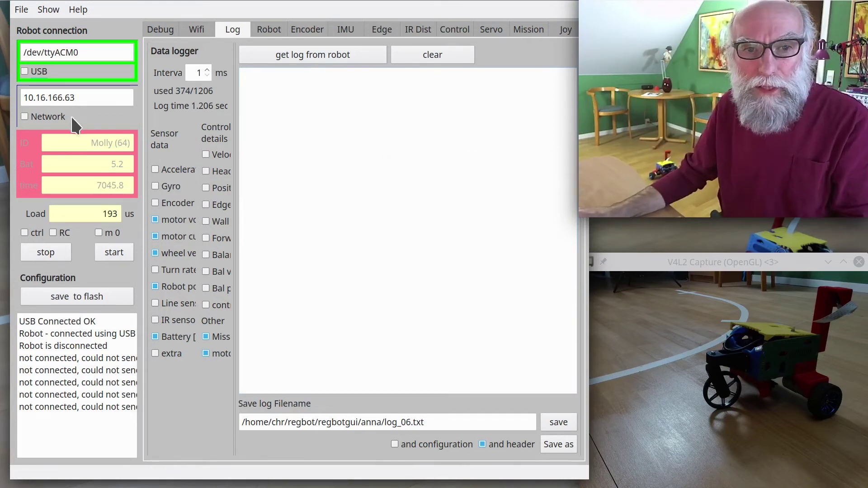
{"action": "left_click_drag", "start_coordinate": [83, 98], "coordinate": [23, 97]}
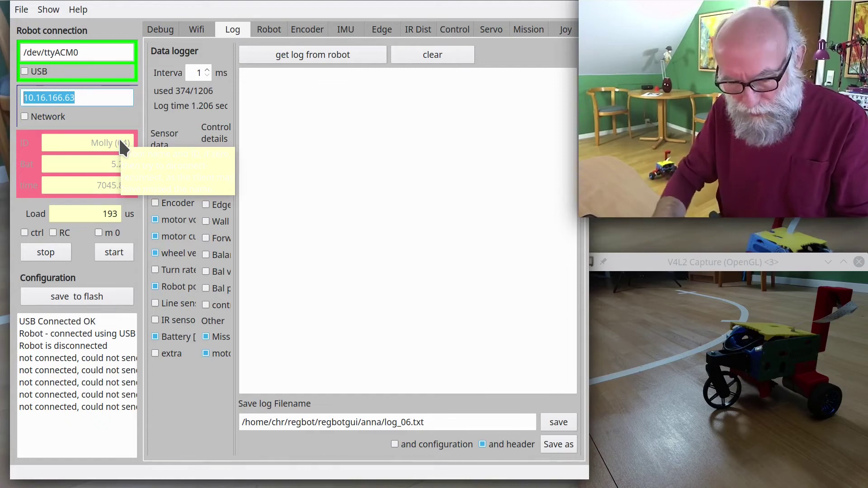
{"action": "type", "text": "192"}
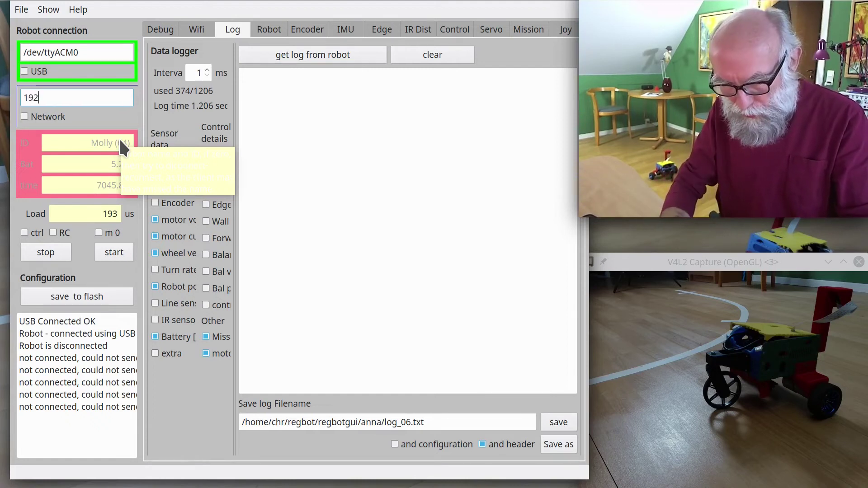
{"action": "type", "text": ".168"}
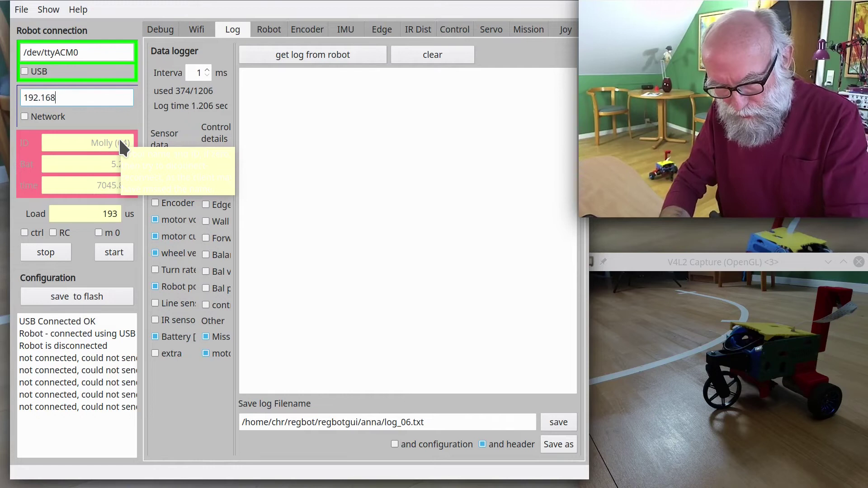
{"action": "type", "text": ".2.144"}
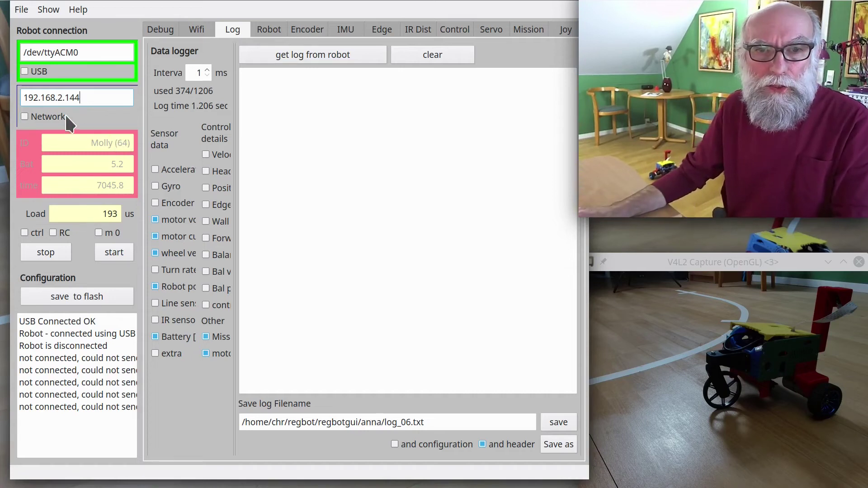
{"action": "left_click", "coordinate": [45, 113]}
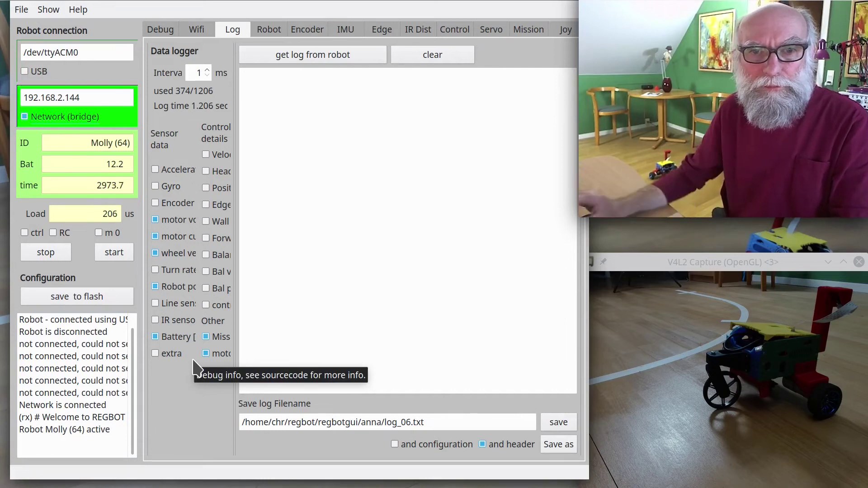
View the Robot, Encoder and Log pages for the robot connected over the network.
{"action": "left_click", "coordinate": [268, 29]}
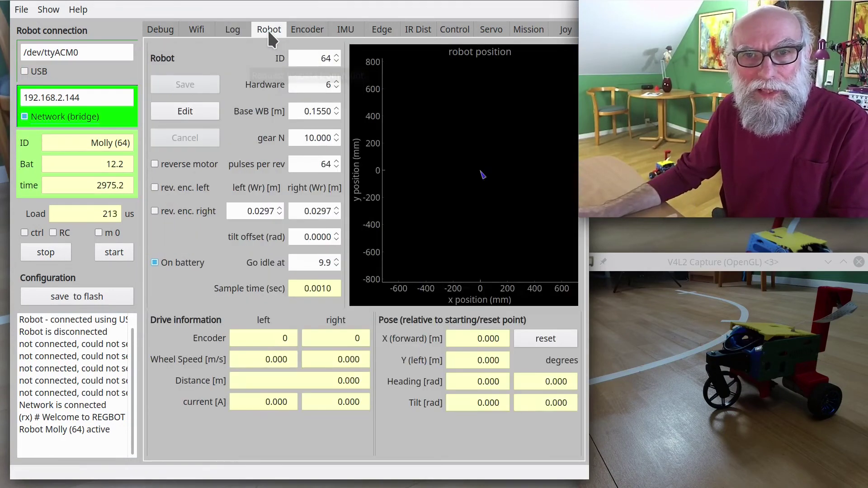
{"action": "left_click", "coordinate": [230, 29]}
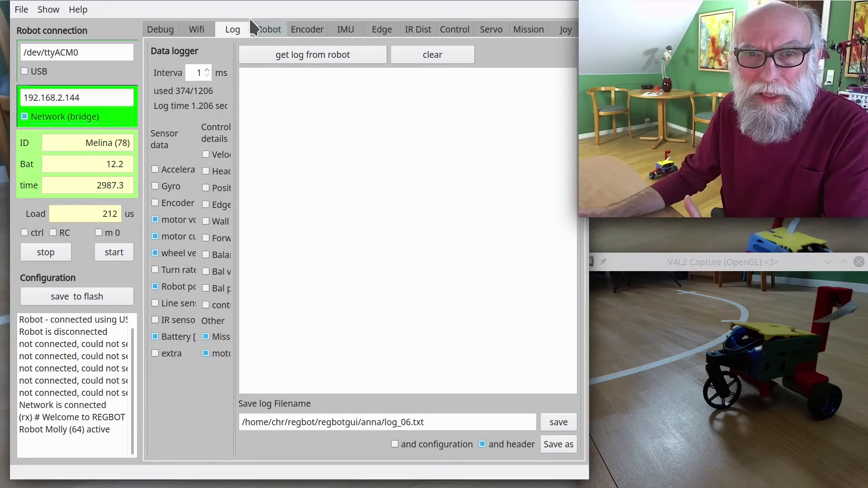
{"action": "left_click", "coordinate": [303, 29]}
{"action": "left_click", "coordinate": [230, 30]}
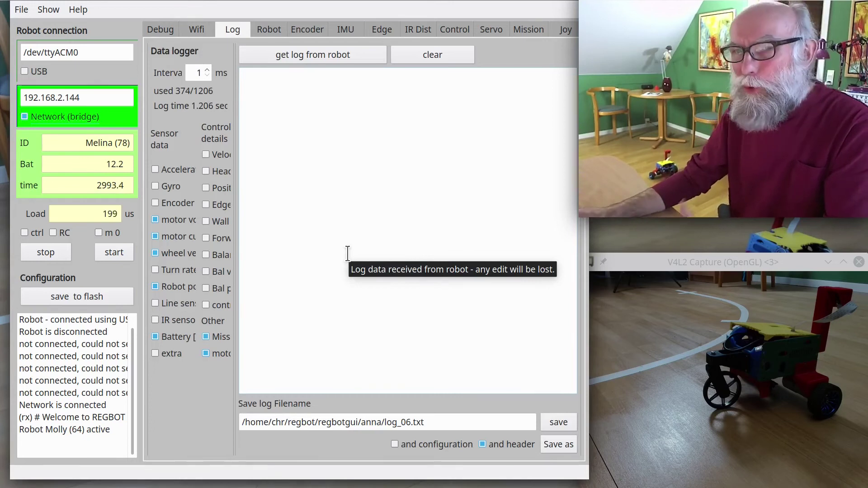
Show the robot's driven path and pose on the Robot page and reset the pose.
{"action": "left_click", "coordinate": [269, 30]}
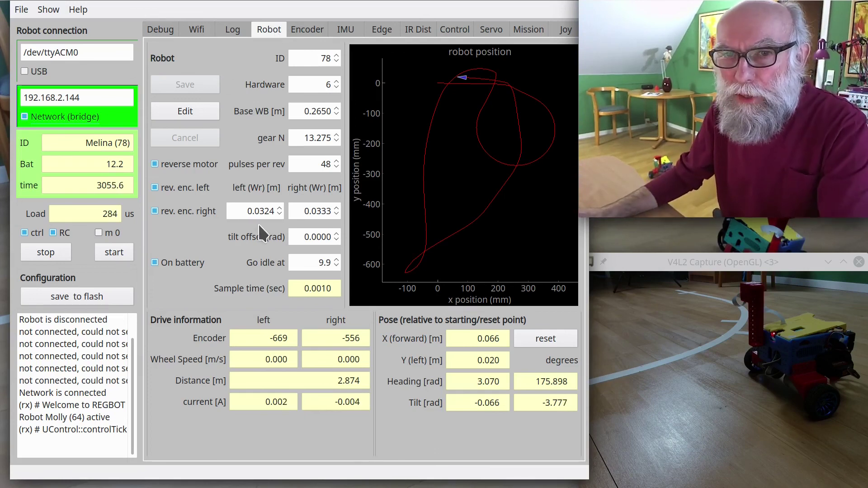
{"action": "left_click", "coordinate": [538, 337]}
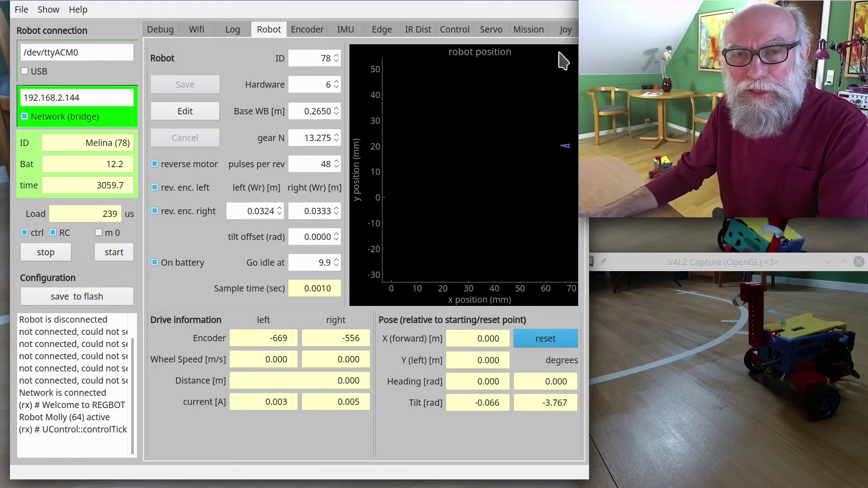